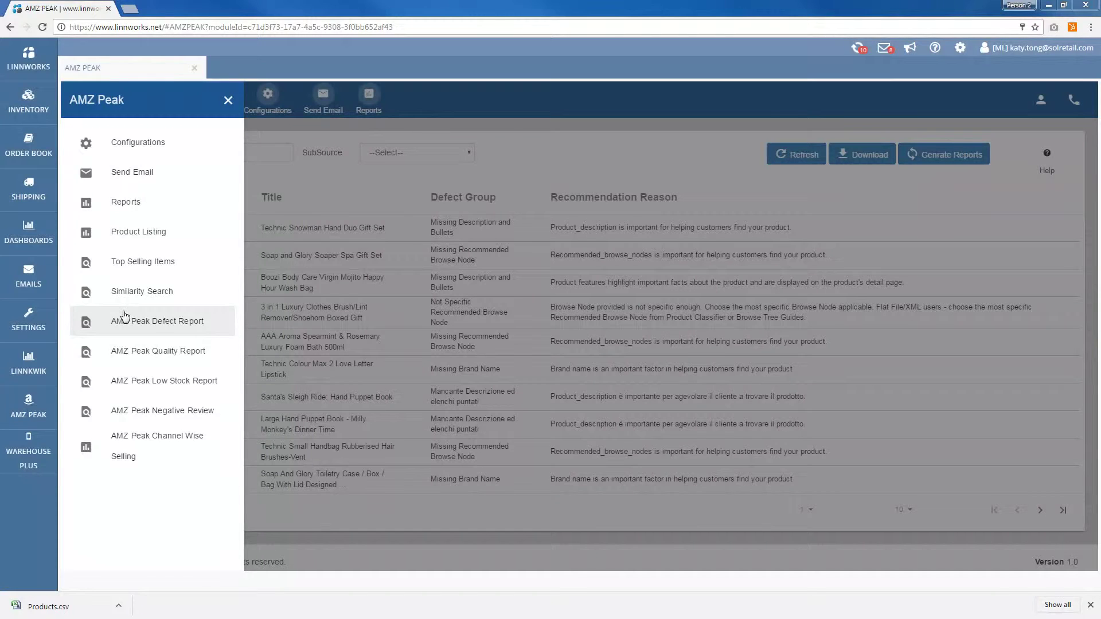
Open AMZ Peak Quality Report from the side menu to view 30-day lost sales and stock-out days.
{"action": "left_click", "coordinate": [149, 357]}
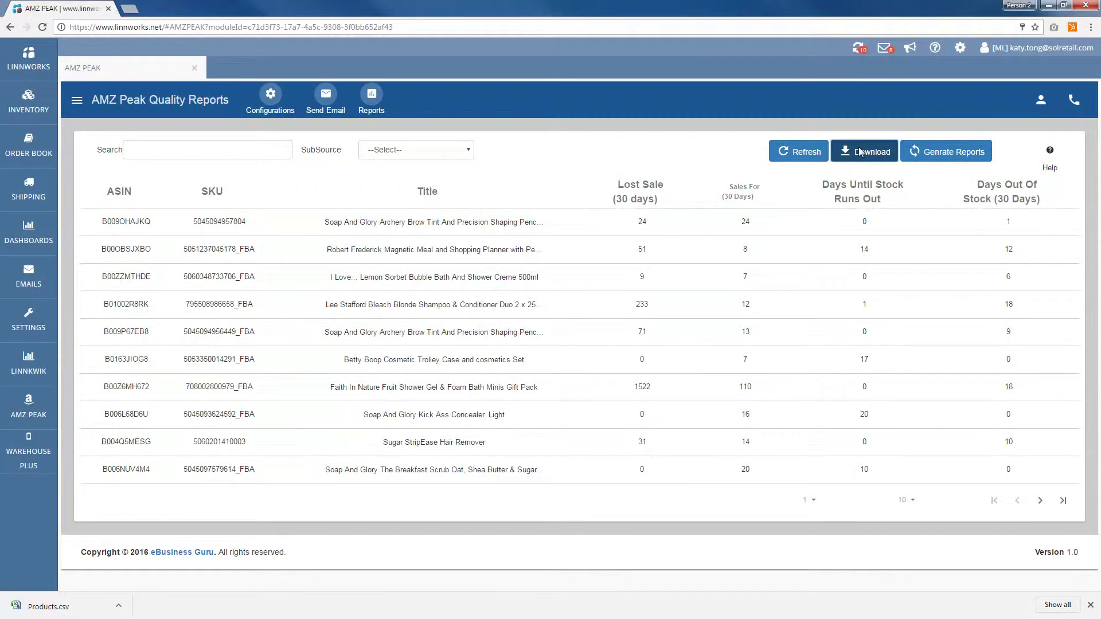
Download the Quality Reports stock table as Products (1).csv.
{"action": "left_click", "coordinate": [863, 154]}
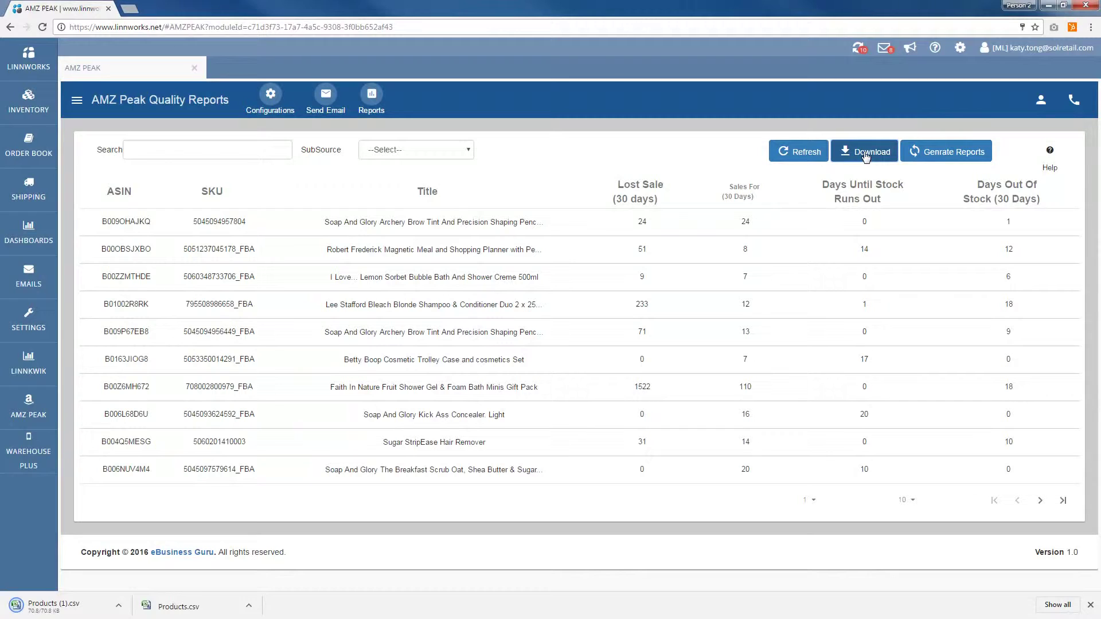